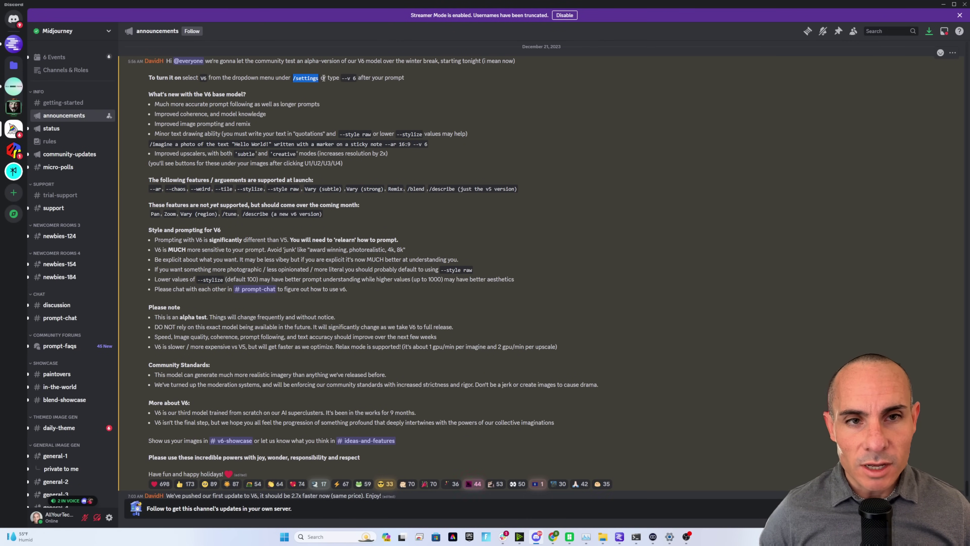
# Step: Highlight '--v 6' in the V6 announcement's 'To turn it on' line and scroll on
pyautogui.moveTo(357, 78); pyautogui.dragTo(334, 78)
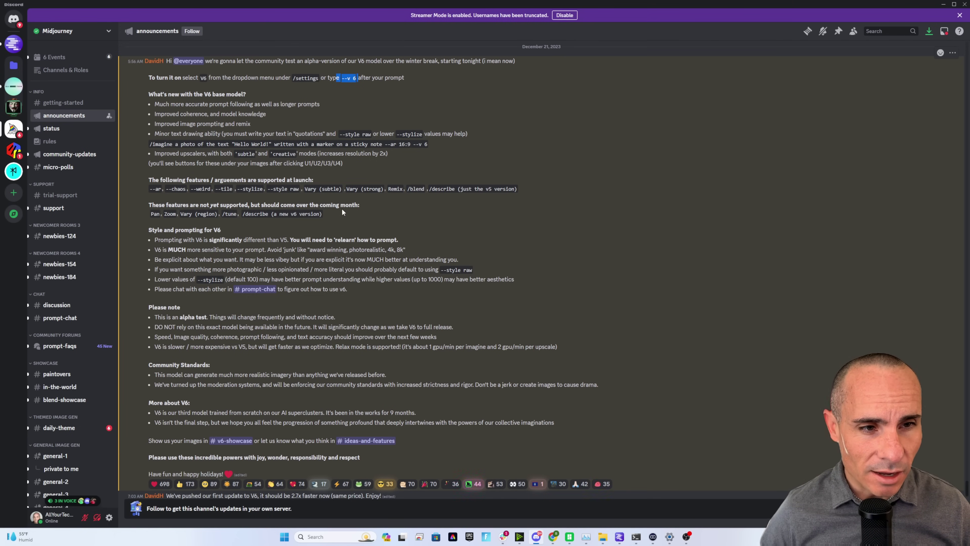
pyautogui.scroll(-1, 342, 209)
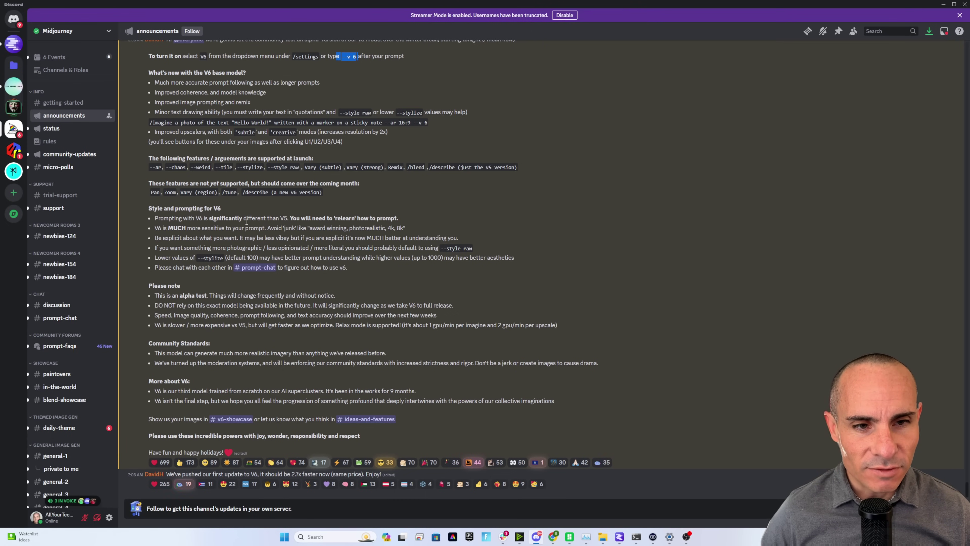
# Step: Highlight each V6 tip (relearning prompts, junk words, explicitness, photographic results, stylize), then switch to ChatGPT
pyautogui.moveTo(287, 218); pyautogui.dragTo(401, 219)
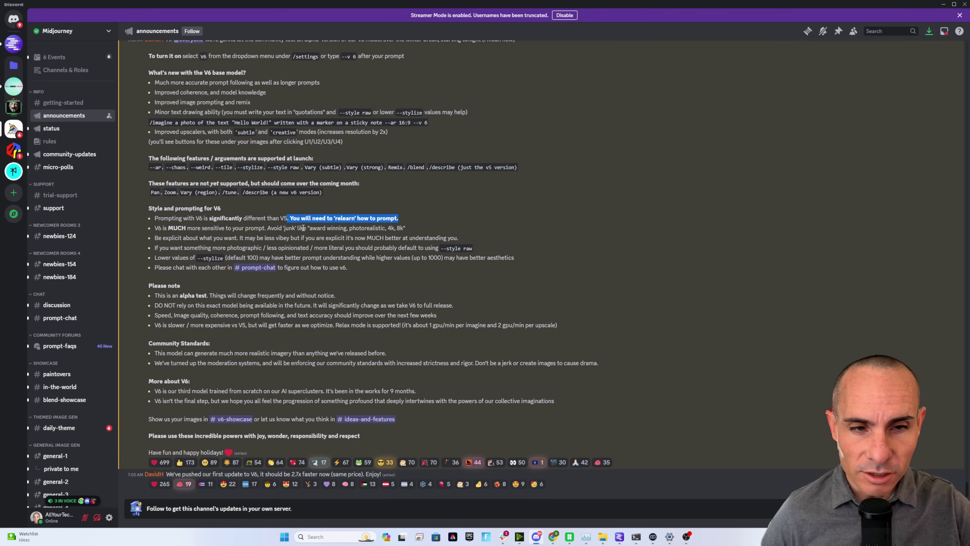
pyautogui.moveTo(298, 228); pyautogui.dragTo(411, 231)
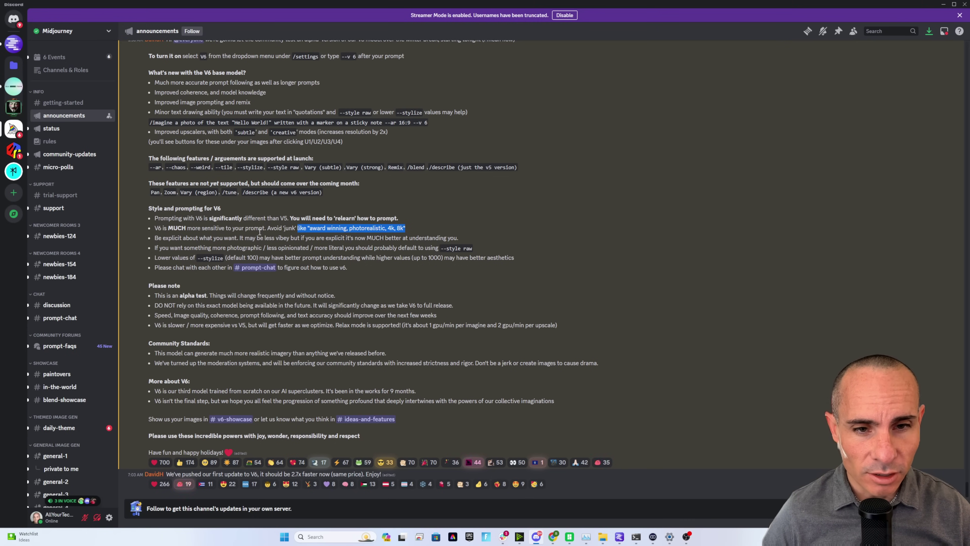
pyautogui.moveTo(361, 238); pyautogui.dragTo(249, 237)
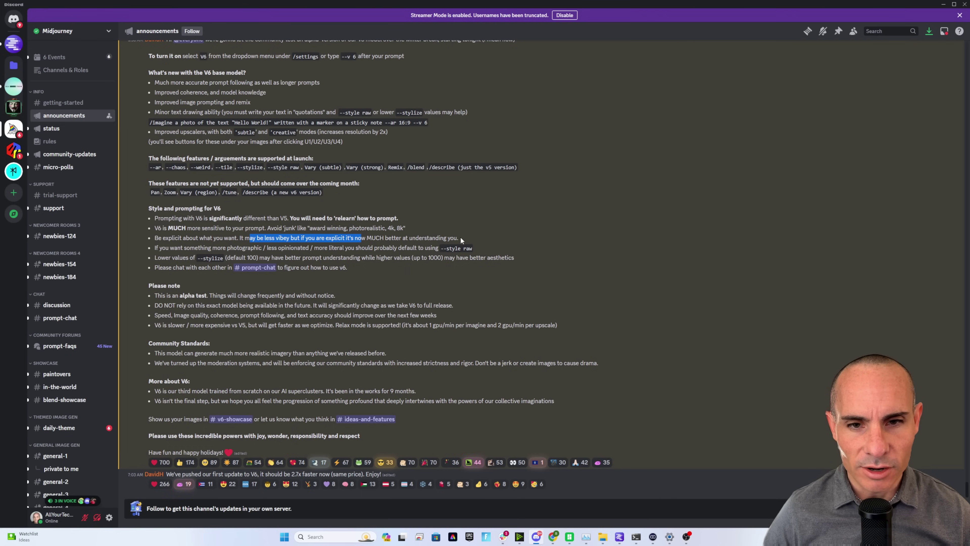
pyautogui.moveTo(155, 248); pyautogui.dragTo(473, 249)
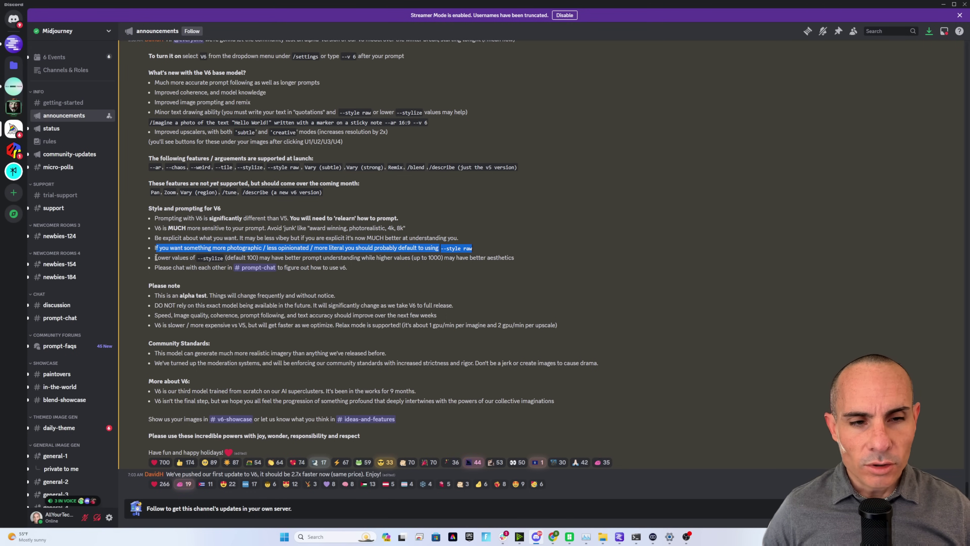
pyautogui.moveTo(156, 258); pyautogui.dragTo(514, 259)
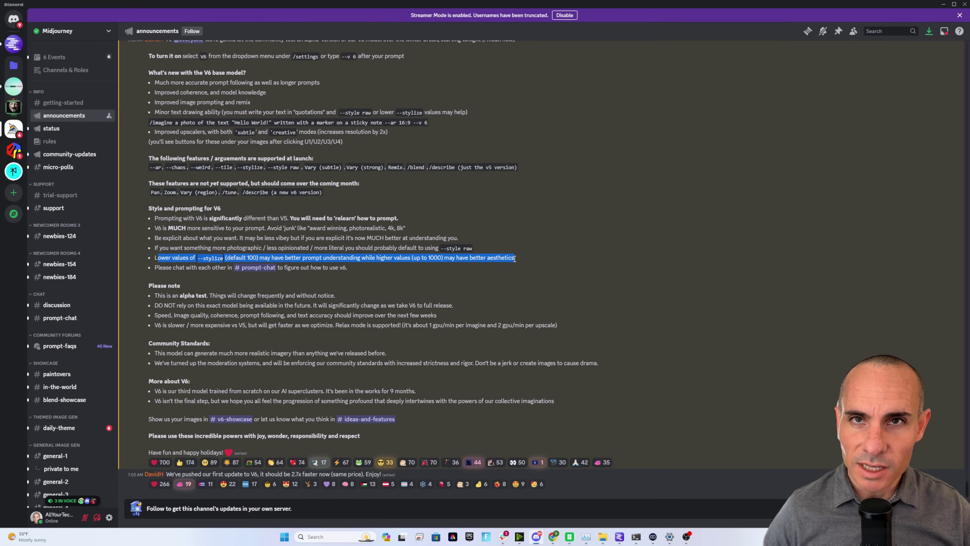
pyautogui.hotkey('alt', 'Tab')
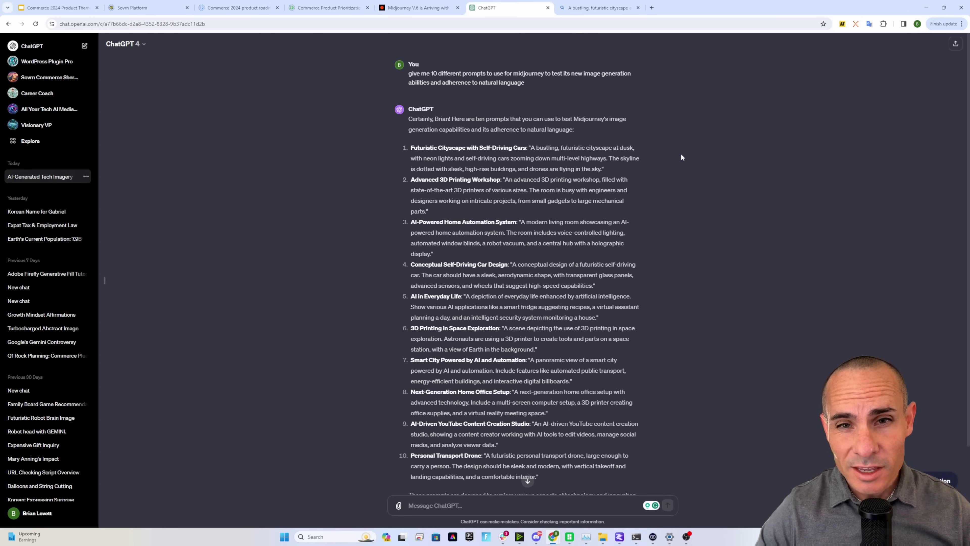
# Step: Highlight the request for ten Midjourney test prompts in the ChatGPT conversation
pyautogui.moveTo(469, 73); pyautogui.dragTo(635, 77)
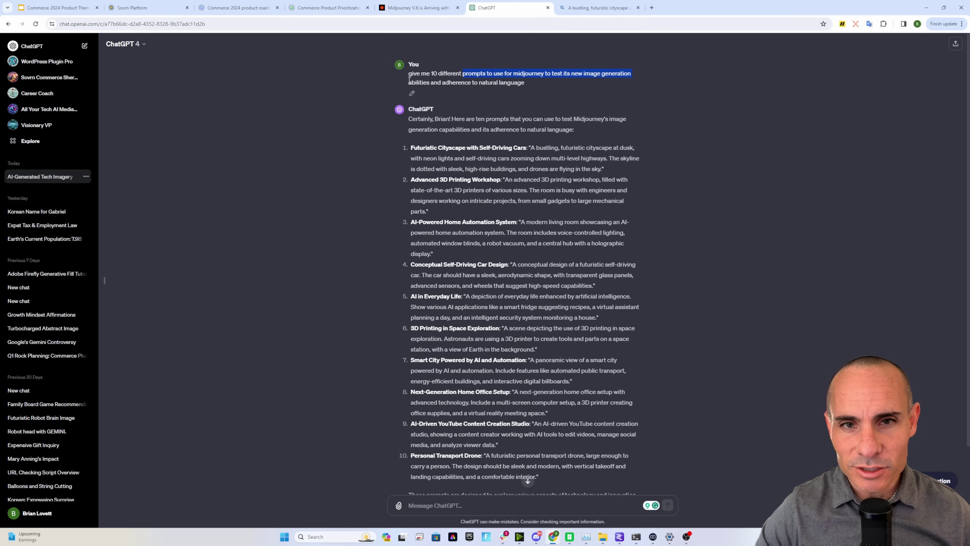
pyautogui.moveTo(519, 83); pyautogui.dragTo(534, 88)
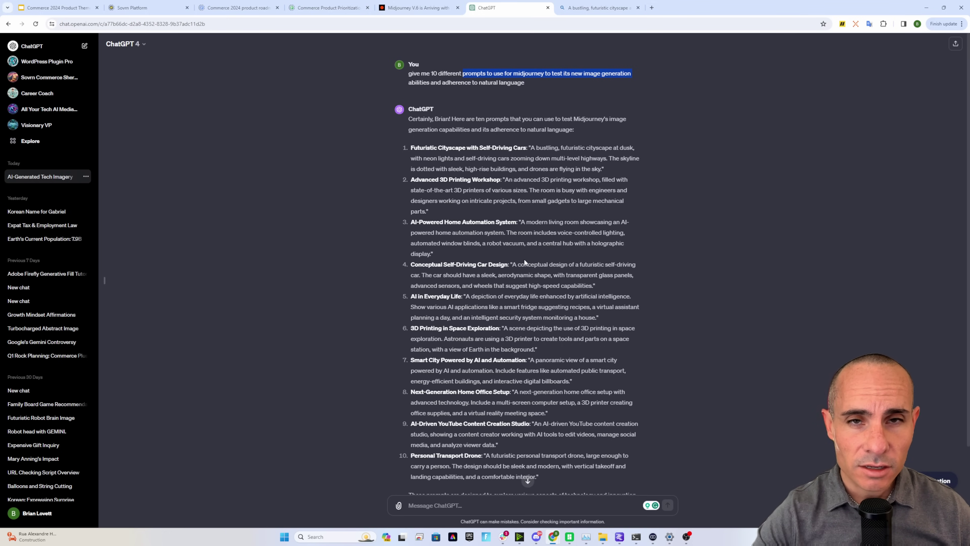
# Step: Back in the Midjourney Bot chat, set the model to Midjourney Model V6 [ALPHA]
pyautogui.hotkey('alt', 'Tab')
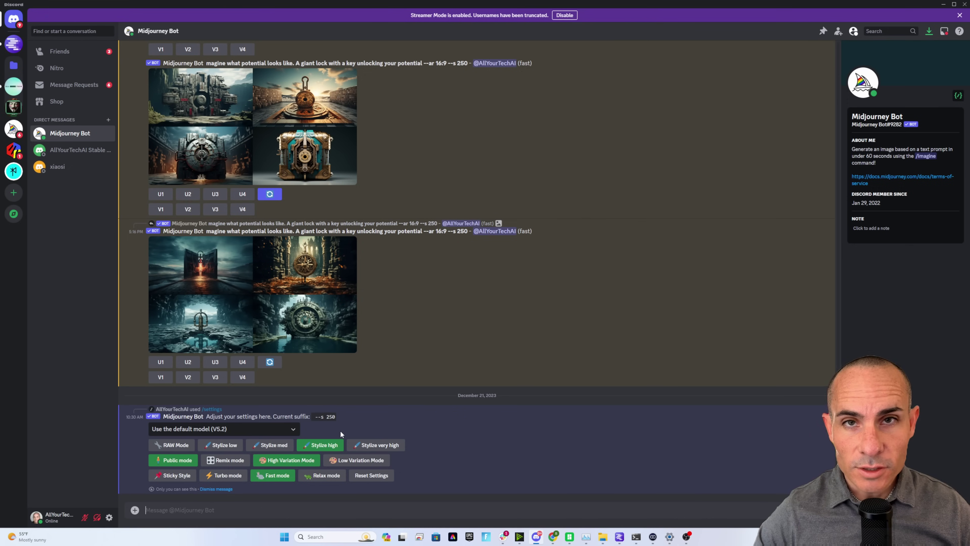
pyautogui.click(296, 429)
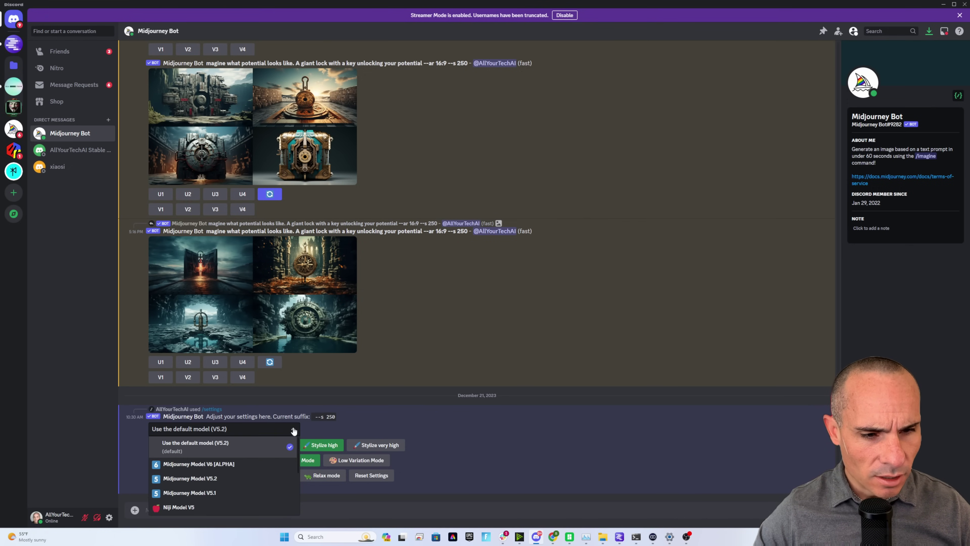
pyautogui.click(230, 465)
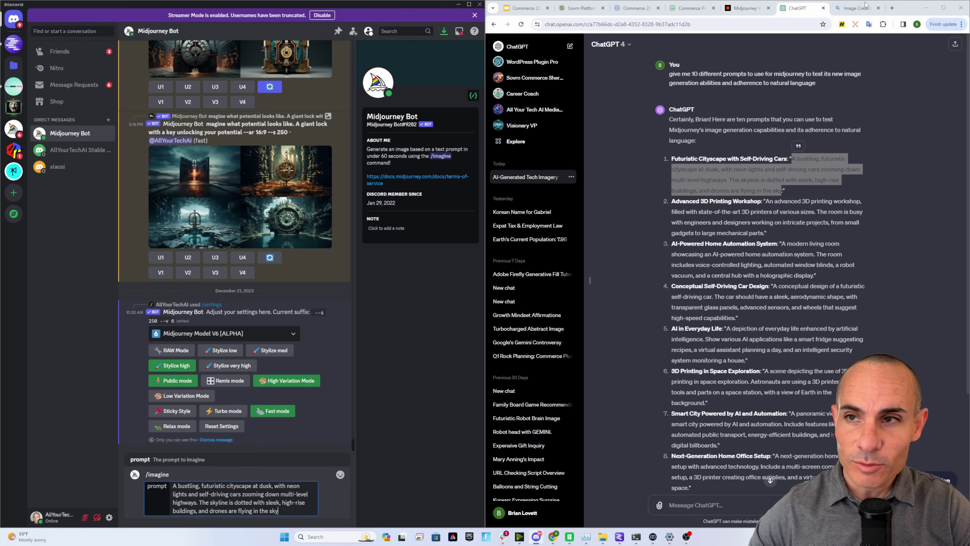
# Step: Bring up Bing Image Creator's results for the 3D printing workshop prompt
pyautogui.click(865, 5)
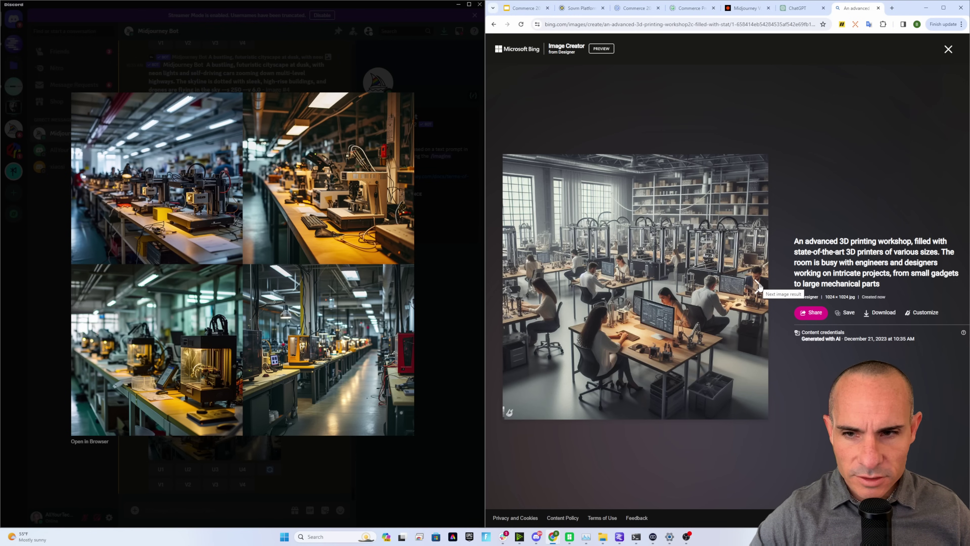
# Step: Cycle through Bing's three remaining 3D printing workshop images
pyautogui.click(759, 287)
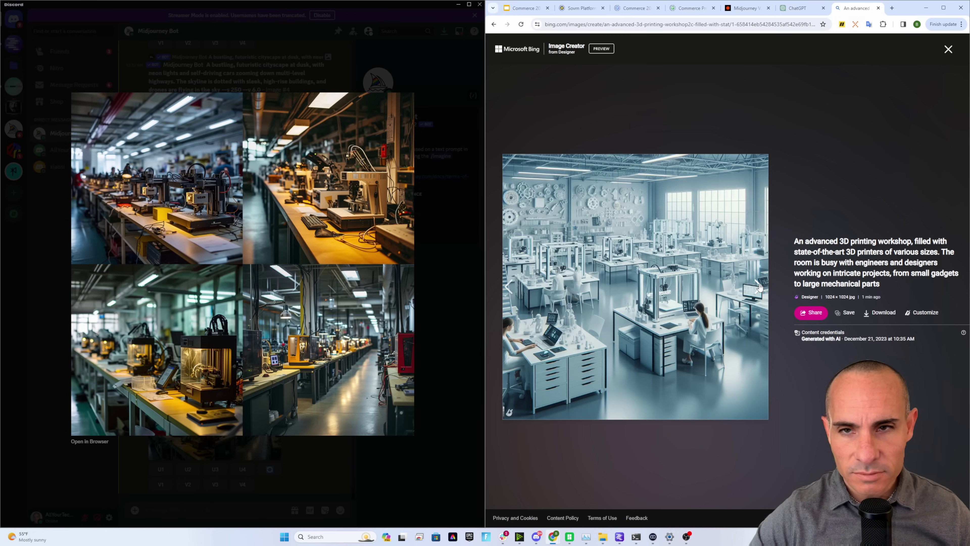
pyautogui.click(758, 286)
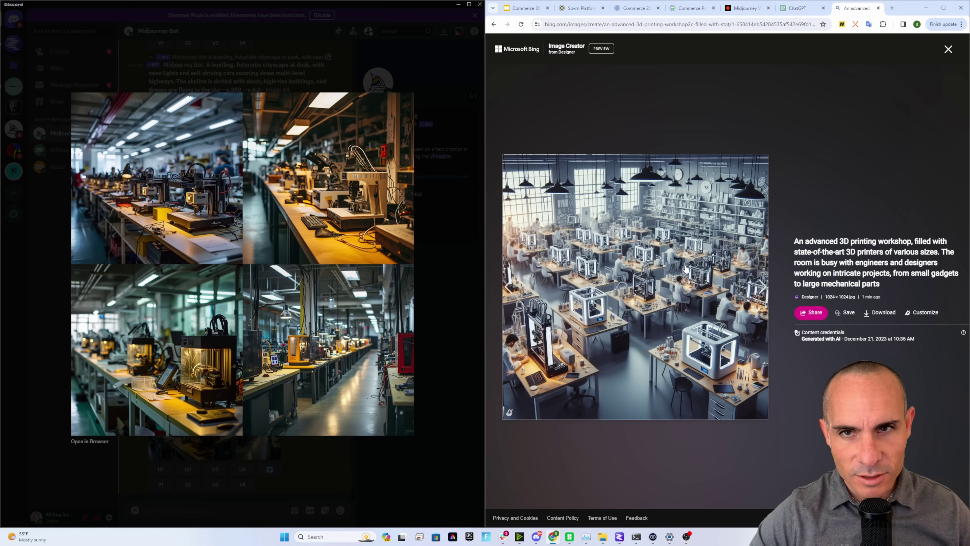
pyautogui.click(760, 288)
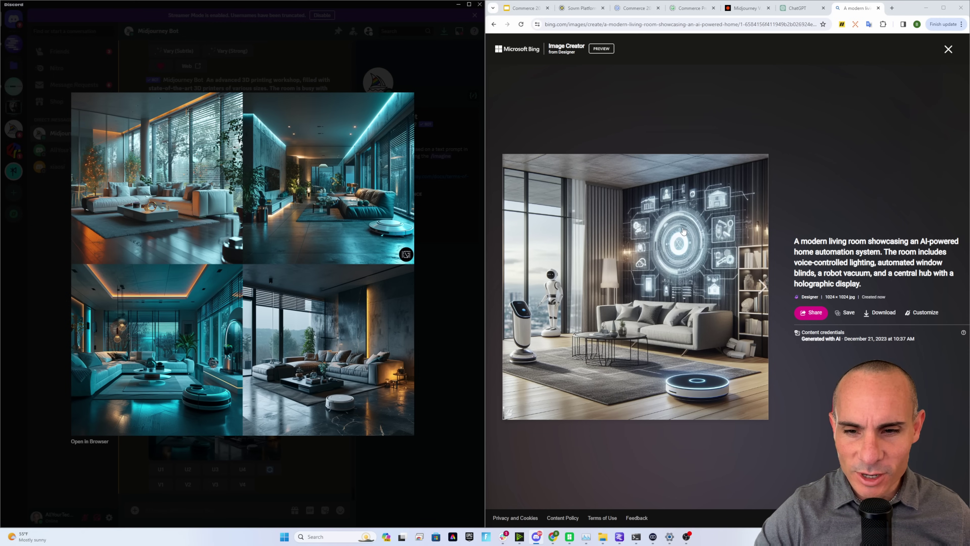
# Step: Page through Bing's three next living room images
pyautogui.click(759, 287)
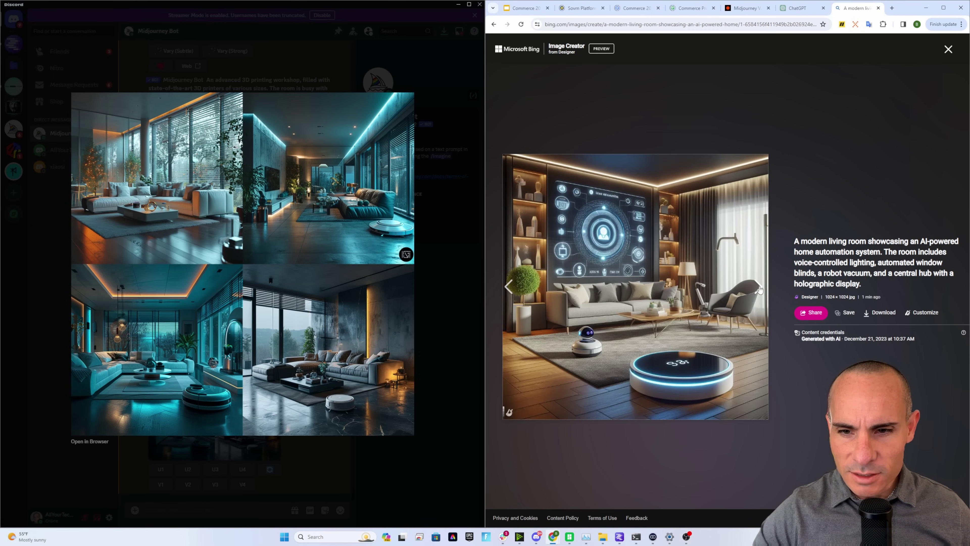
pyautogui.click(758, 287)
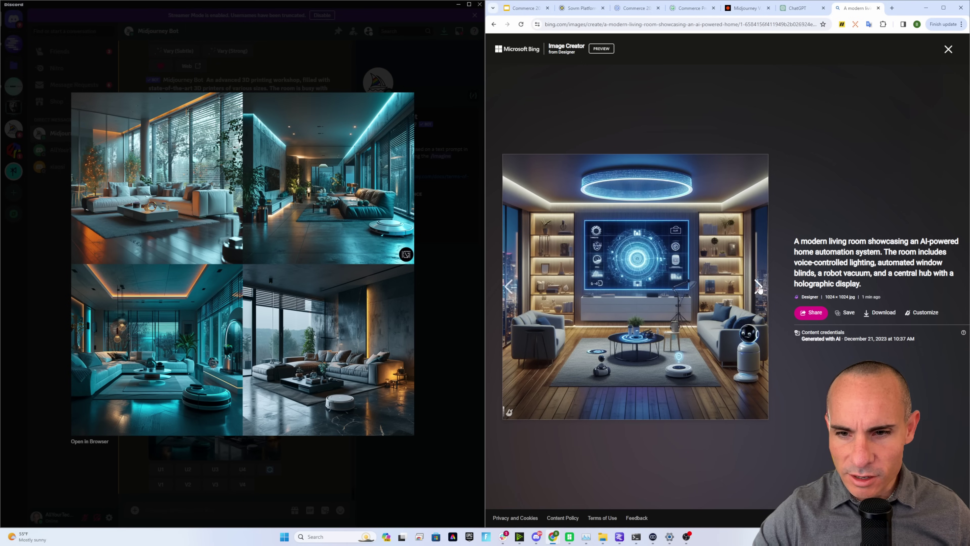
pyautogui.click(758, 287)
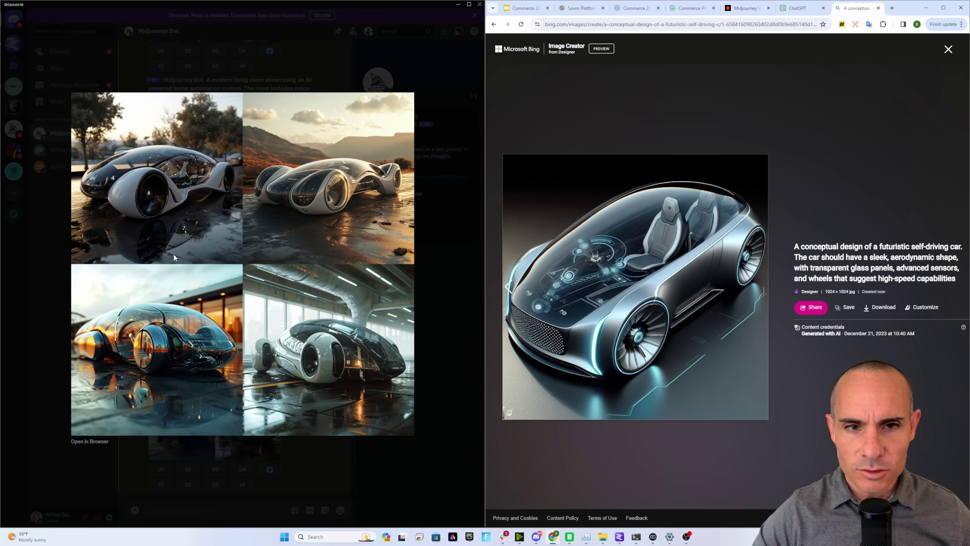
# Step: Step back through Bing's earlier self-driving car renderings beside the Midjourney car grid
pyautogui.click(513, 289)
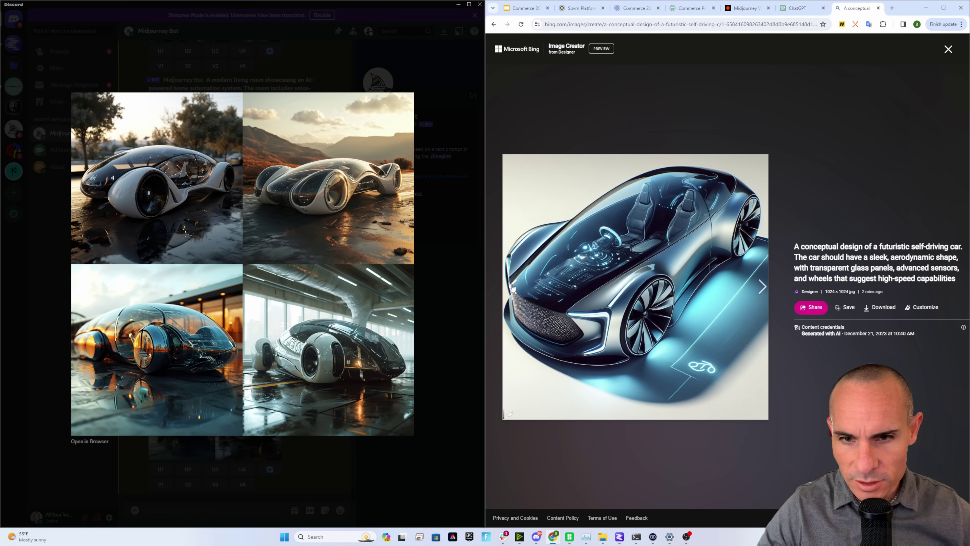
pyautogui.click(512, 287)
pyautogui.click(512, 287)
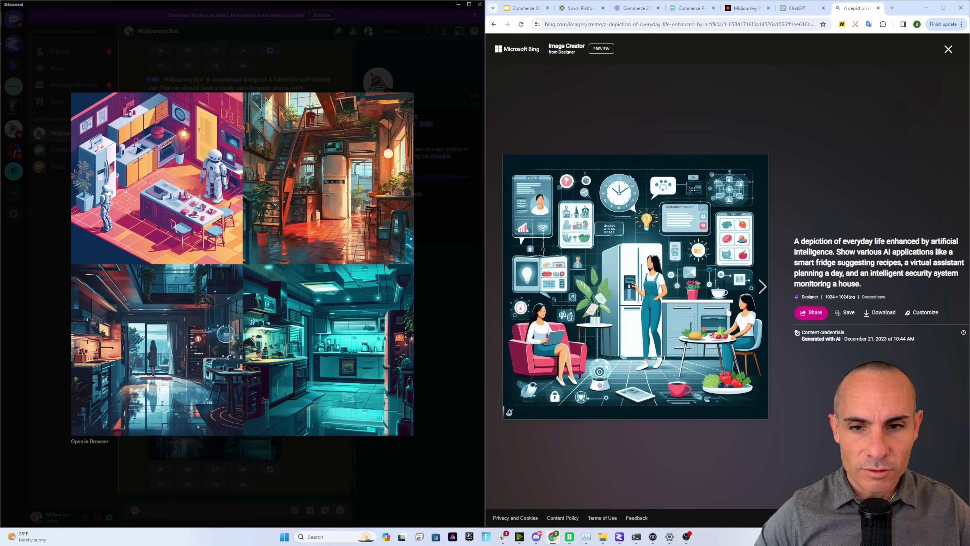
# Step: Cycle through Bing's AI-in-everyday-life smart kitchen images
pyautogui.click(760, 288)
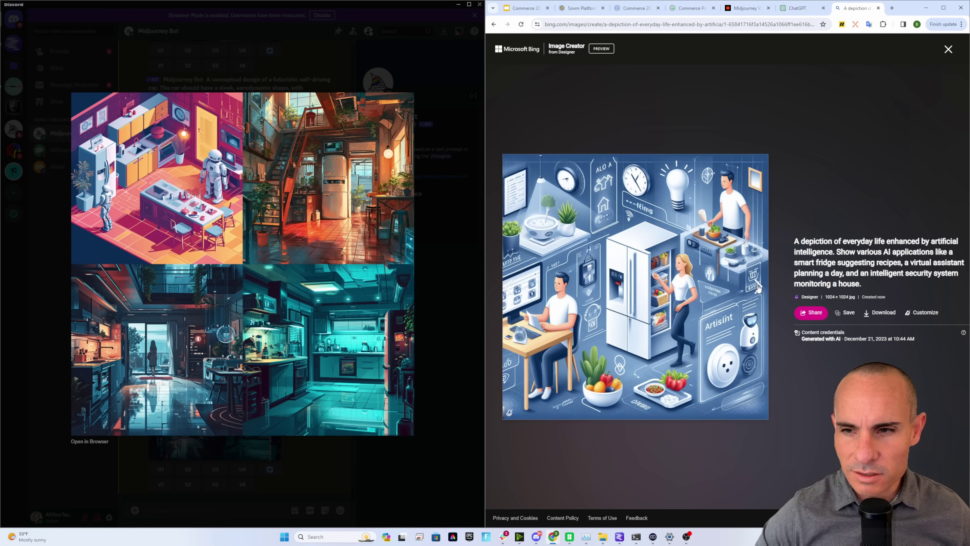
pyautogui.click(758, 287)
pyautogui.click(758, 287)
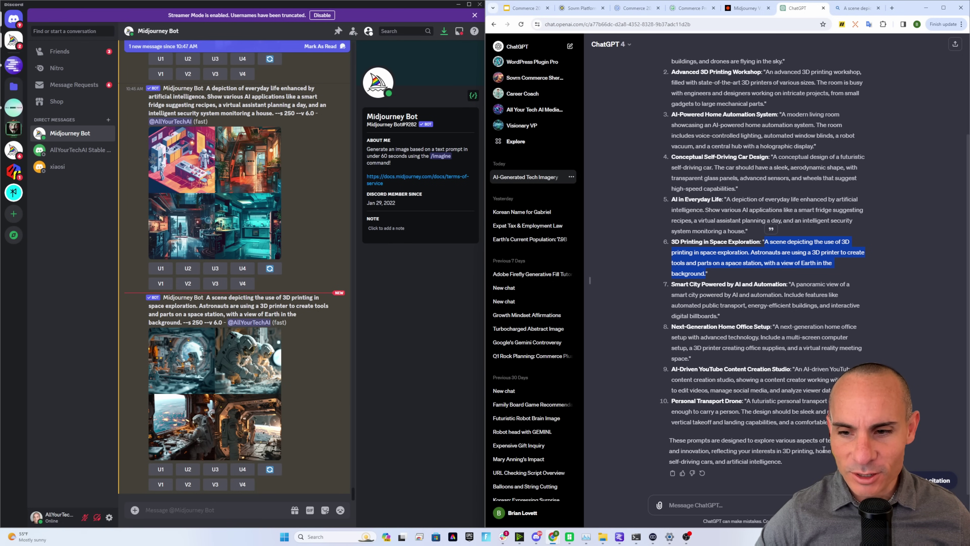
# Step: Clear the selected prompt text in the ChatGPT conversation
pyautogui.moveTo(762, 450); pyautogui.dragTo(817, 460)
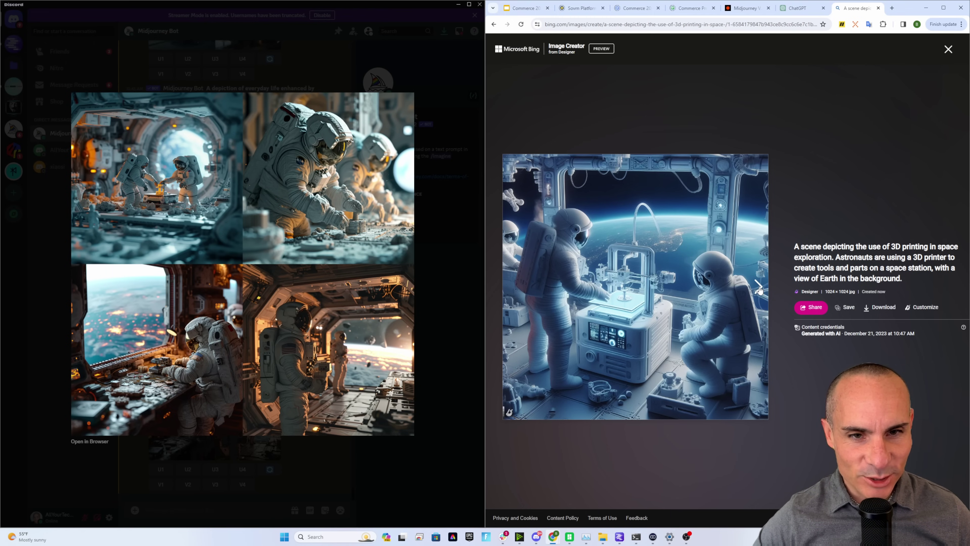
pyautogui.click(759, 286)
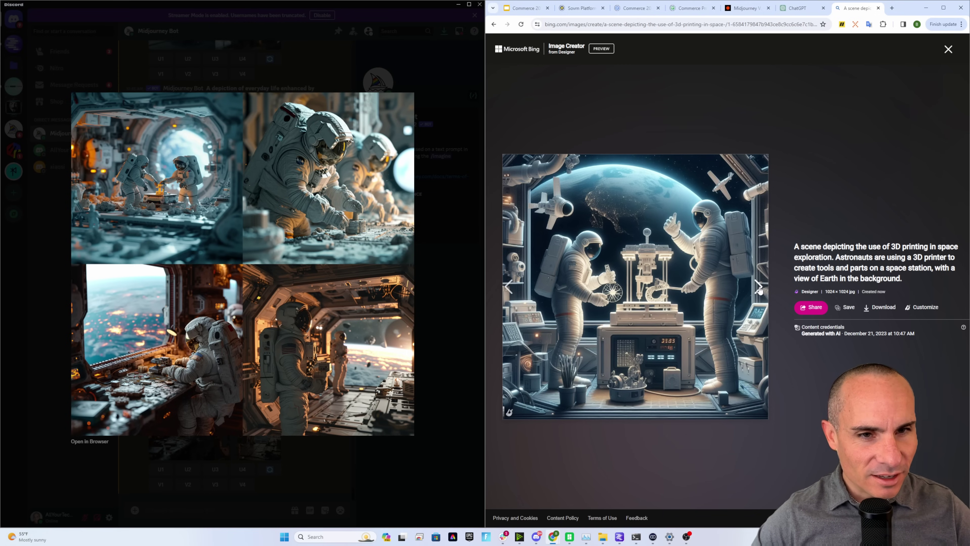
pyautogui.click(758, 286)
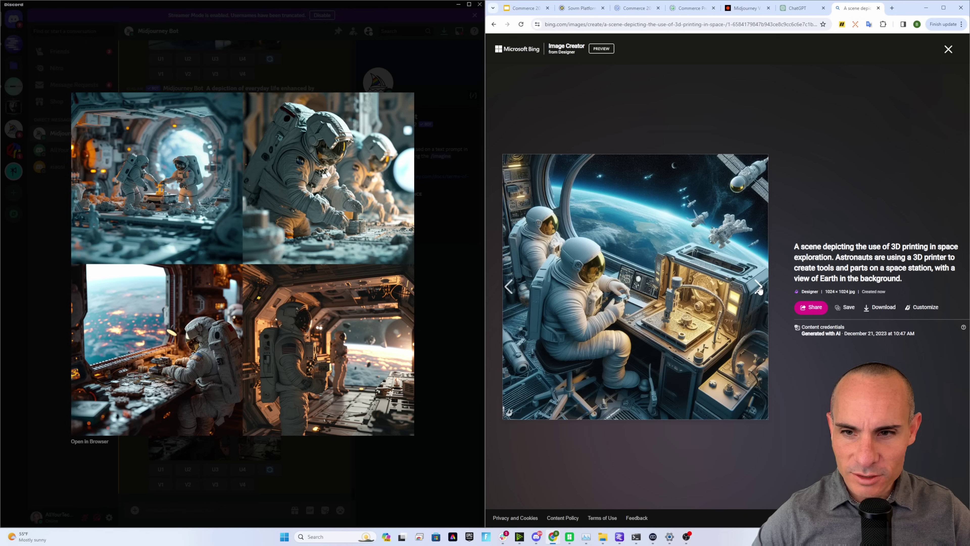
pyautogui.click(758, 287)
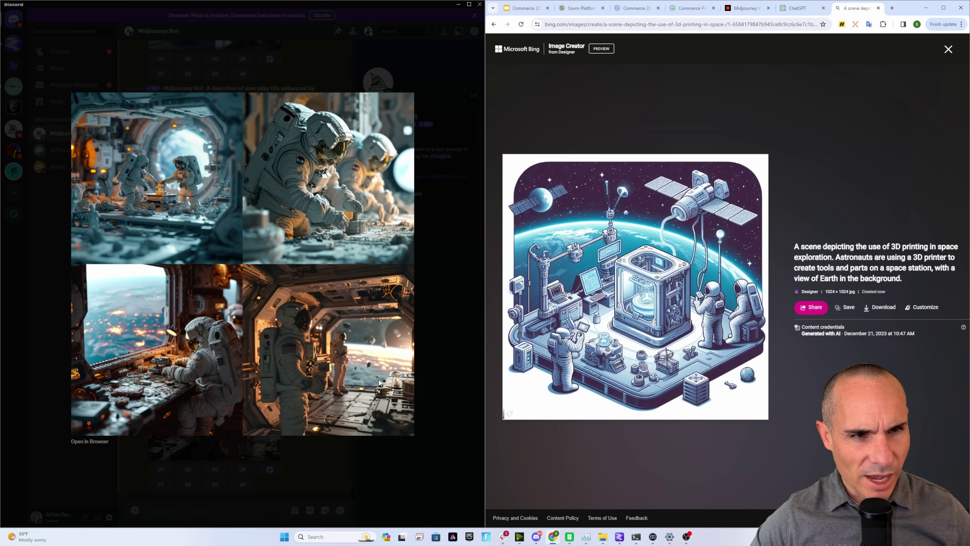
pyautogui.click(513, 288)
pyautogui.click(513, 287)
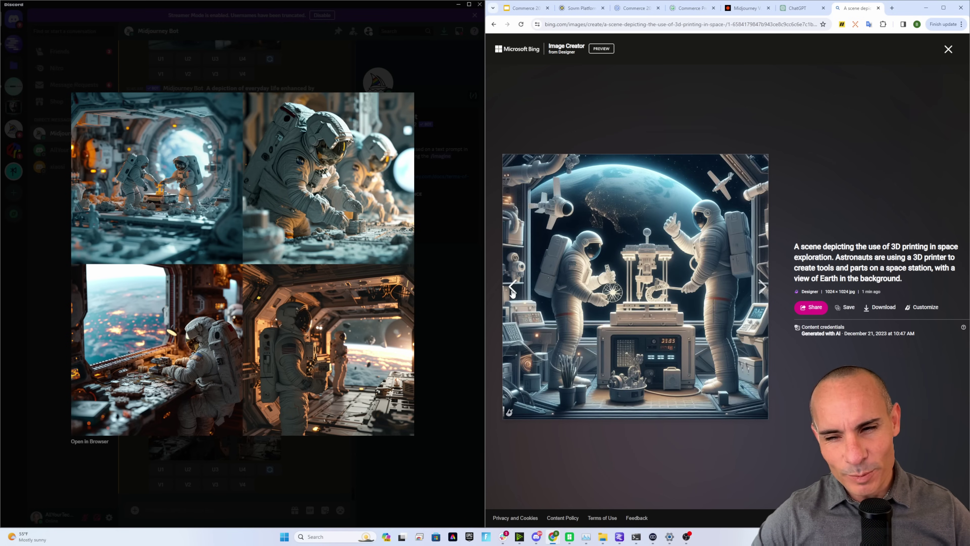
pyautogui.click(512, 287)
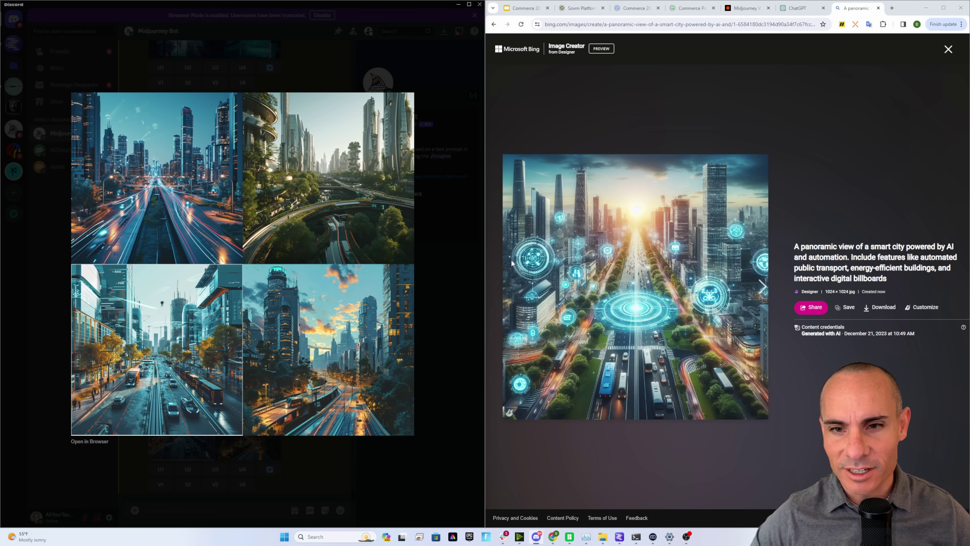
# Step: Step through three more of Bing's smart city images beside the Midjourney smart city grid
pyautogui.click(758, 286)
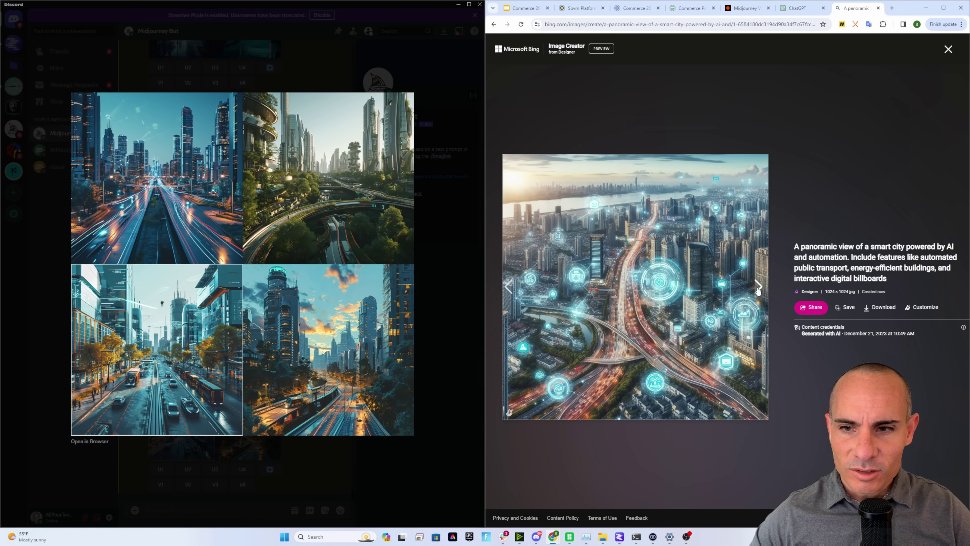
pyautogui.click(758, 287)
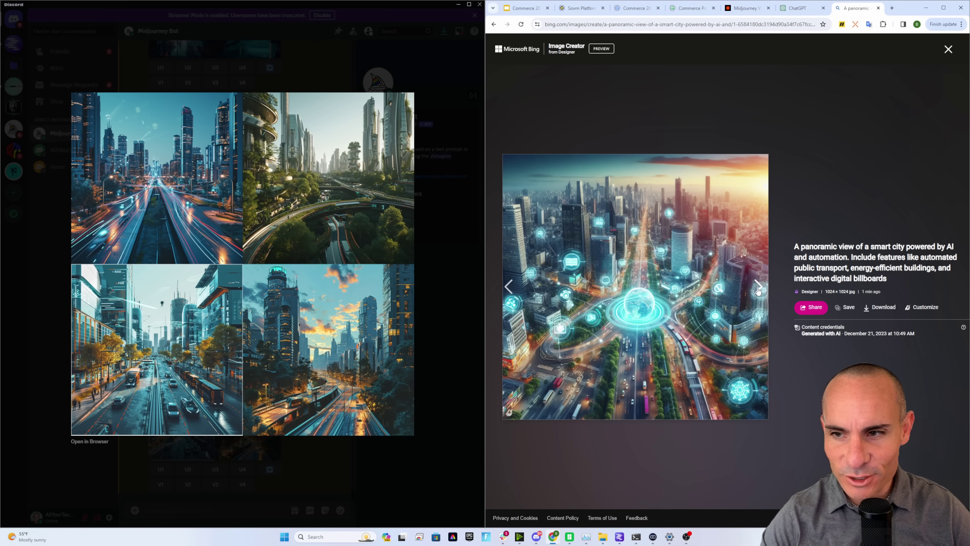
pyautogui.click(758, 290)
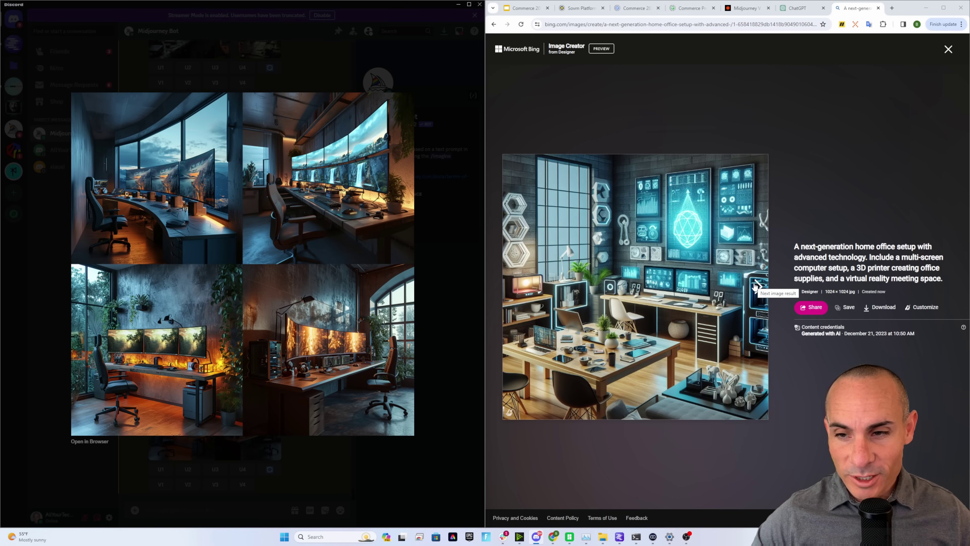
# Step: Page through three of Bing's next-generation home office images to compare them with Midjourney's
pyautogui.click(756, 286)
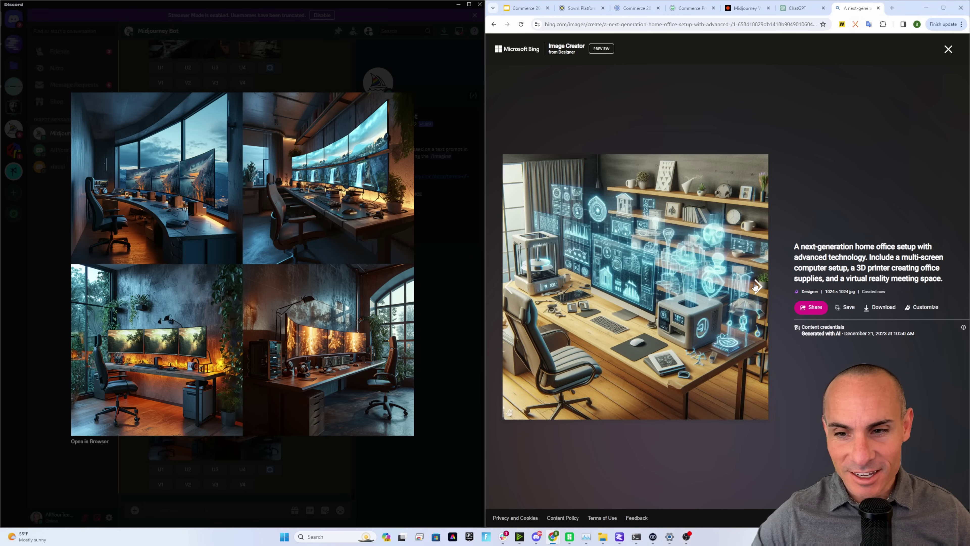
pyautogui.click(756, 285)
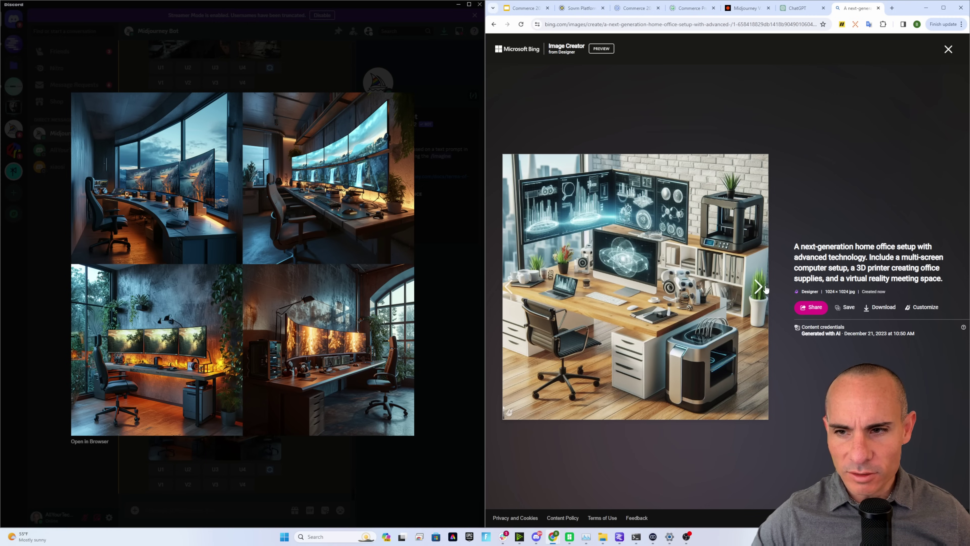
pyautogui.click(765, 289)
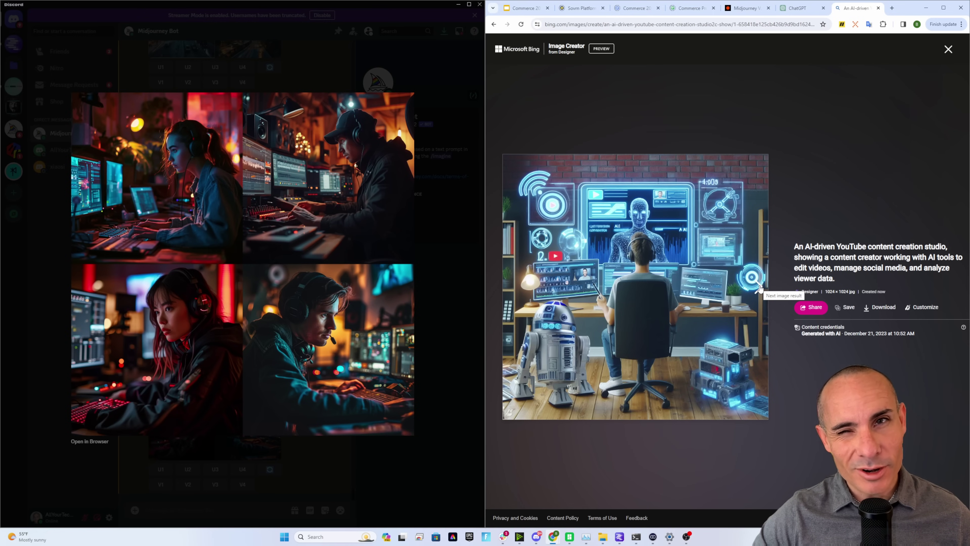
# Step: Flip through three more Bing YouTube content studio renders against the Midjourney studio grid
pyautogui.click(758, 287)
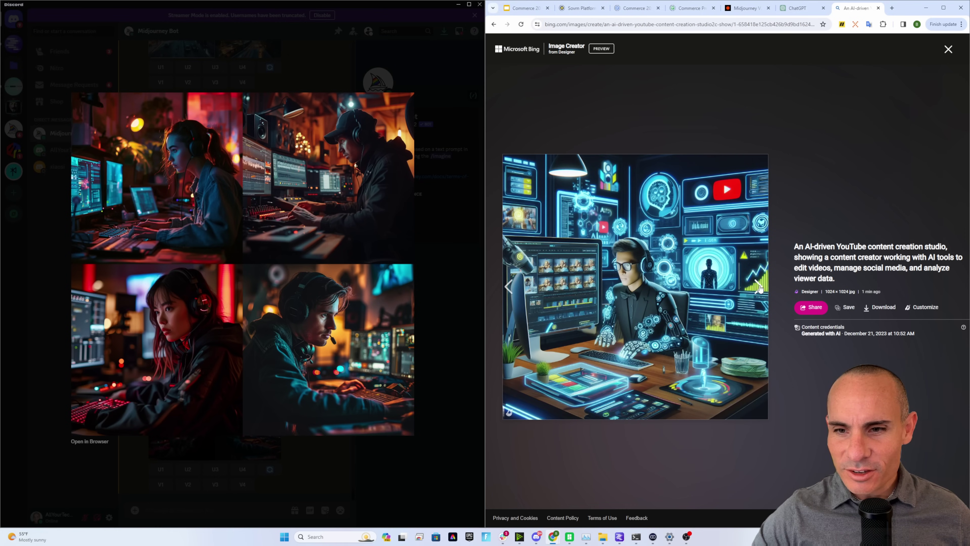
pyautogui.click(759, 287)
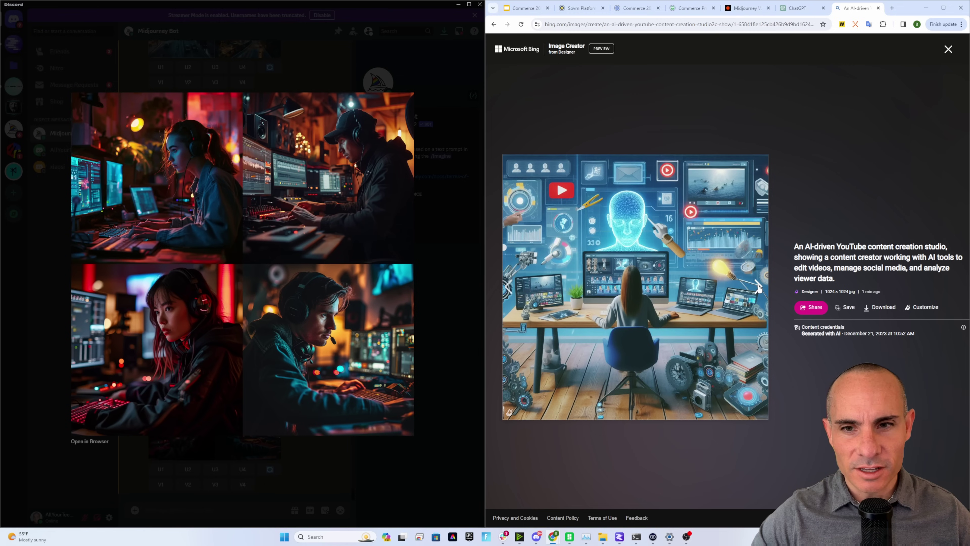
pyautogui.click(759, 288)
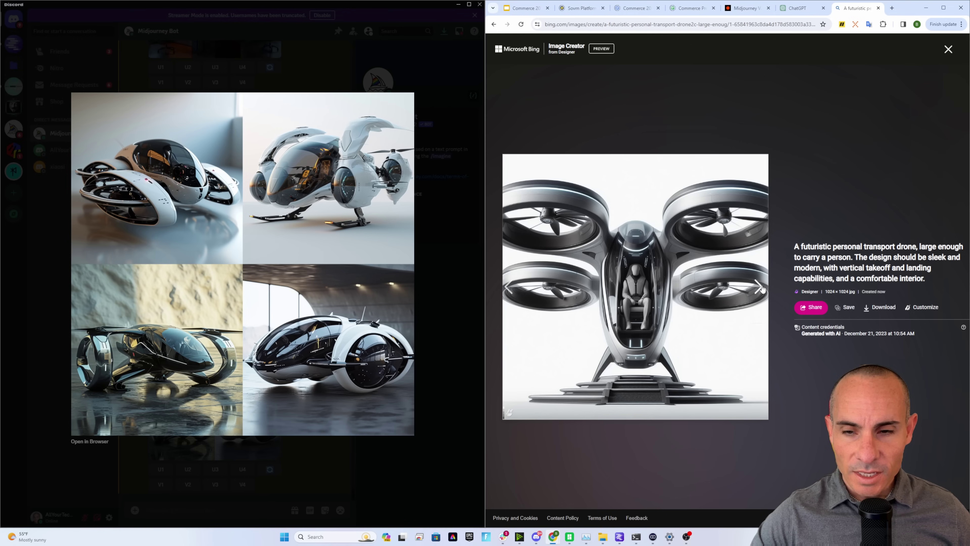
# Step: Advance Bing's drone results to the cabin under four ring rotors on a landing pad
pyautogui.click(760, 288)
pyautogui.click(761, 289)
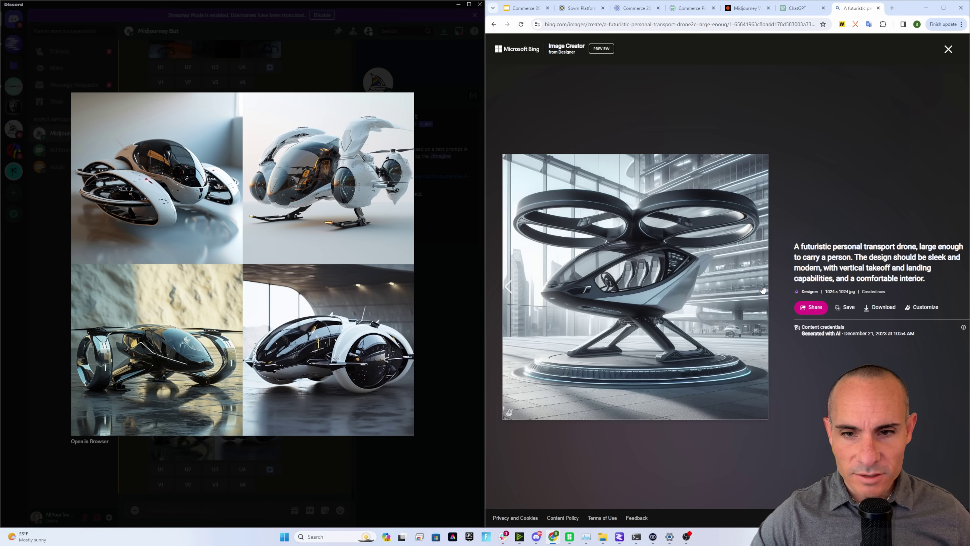